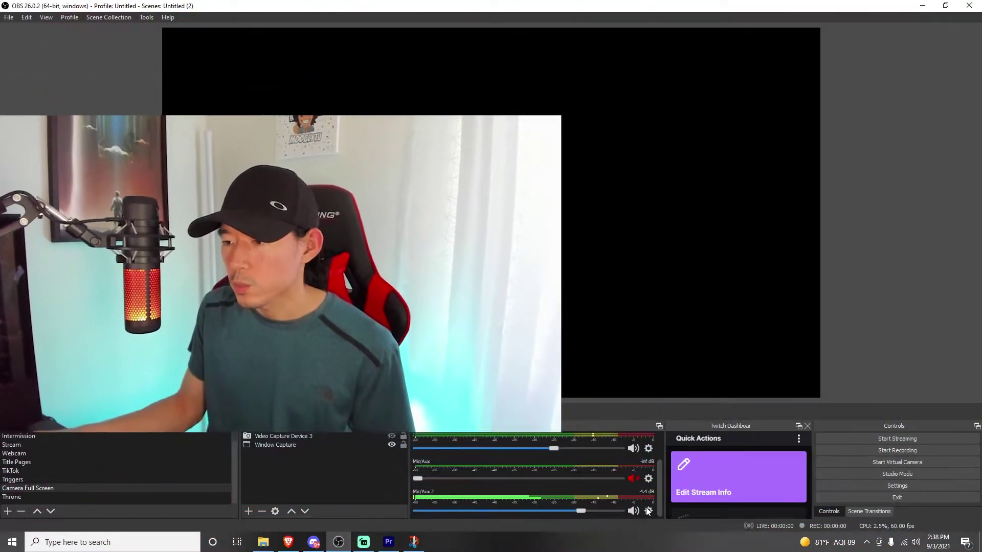
Open Mic/Aux 2's Filters and switch off Limiter through Wider, eight filters in order.
{"action": "left_click", "coordinate": [649, 511]}
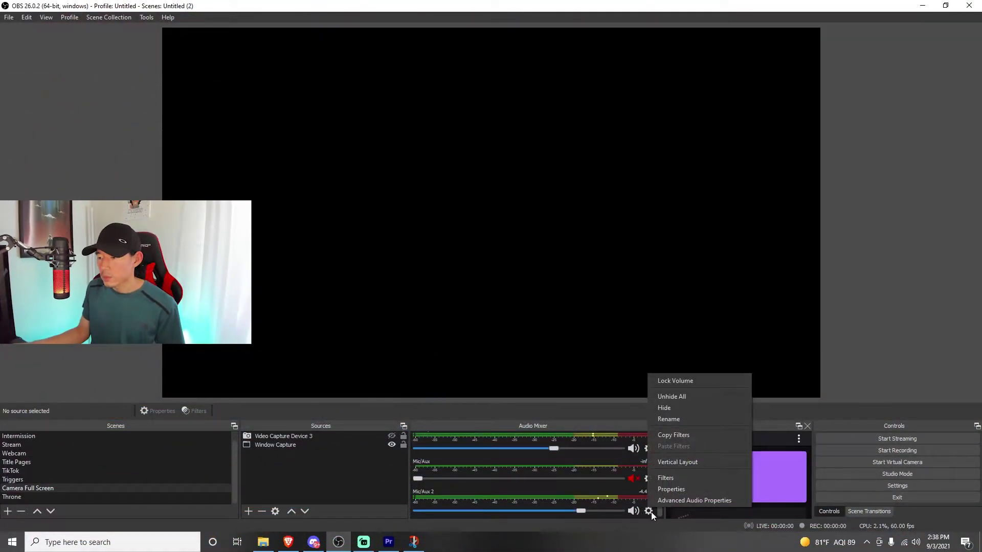
{"action": "left_click", "coordinate": [657, 483]}
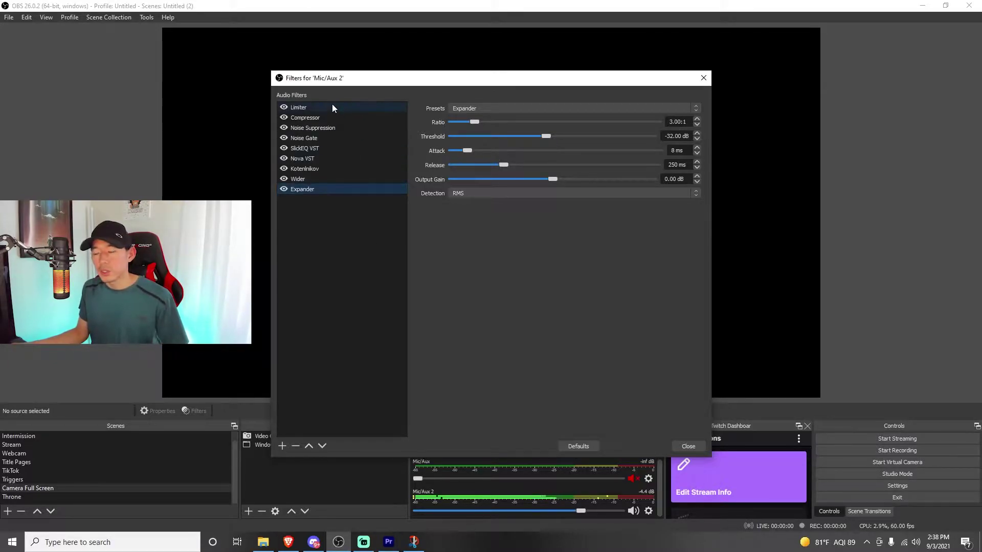
{"action": "left_click", "coordinate": [284, 108]}
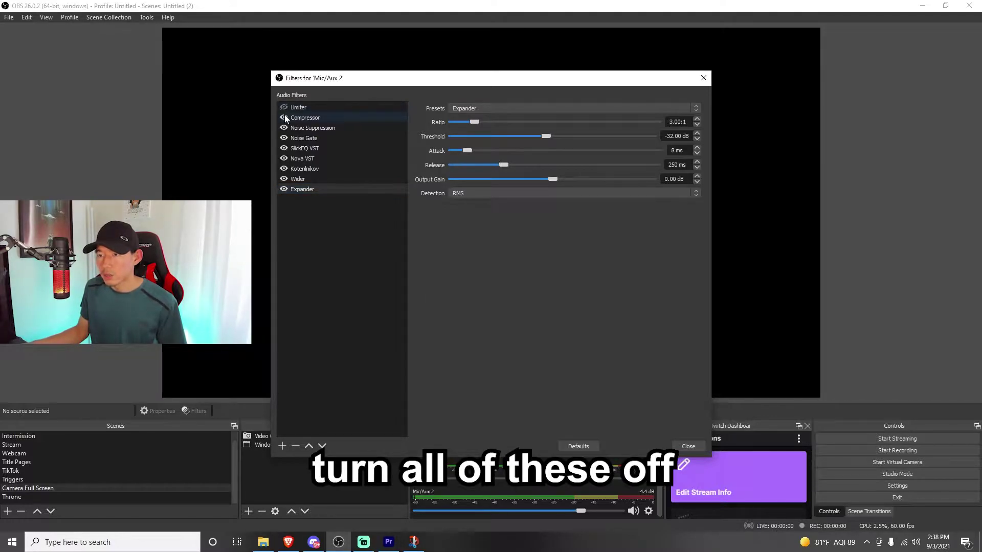
{"action": "left_click", "coordinate": [285, 117]}
{"action": "left_click", "coordinate": [284, 128]}
{"action": "left_click", "coordinate": [283, 139]}
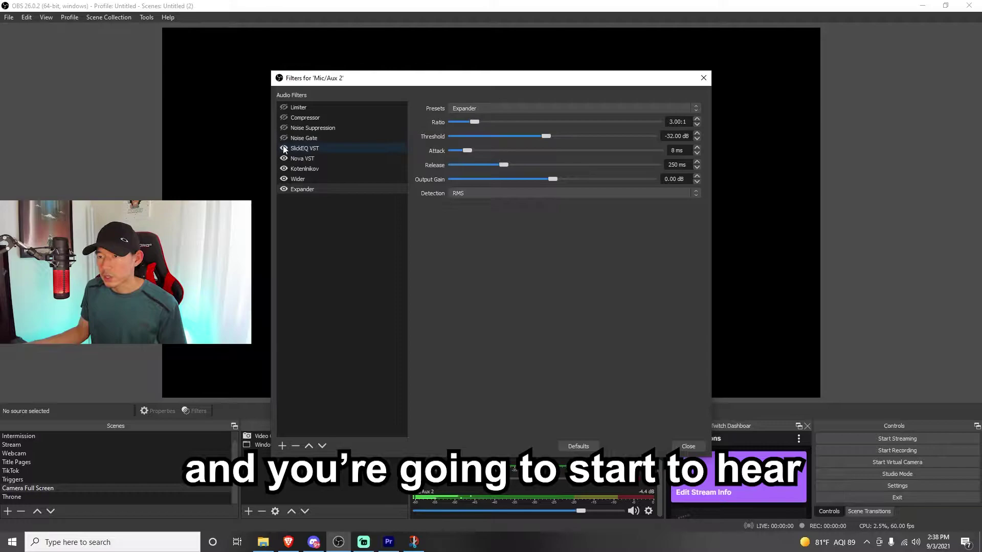
{"action": "left_click", "coordinate": [284, 148]}
{"action": "left_click", "coordinate": [284, 158]}
{"action": "left_click", "coordinate": [284, 168]}
{"action": "left_click", "coordinate": [283, 179]}
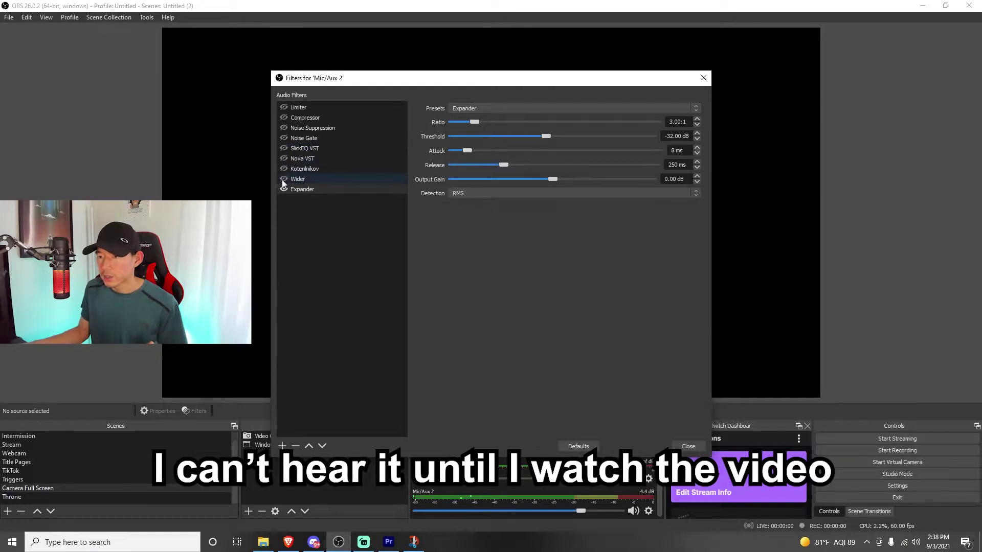
Switch off the Expander filter, the last one in the Mic/Aux 2 chain.
{"action": "left_click", "coordinate": [283, 188]}
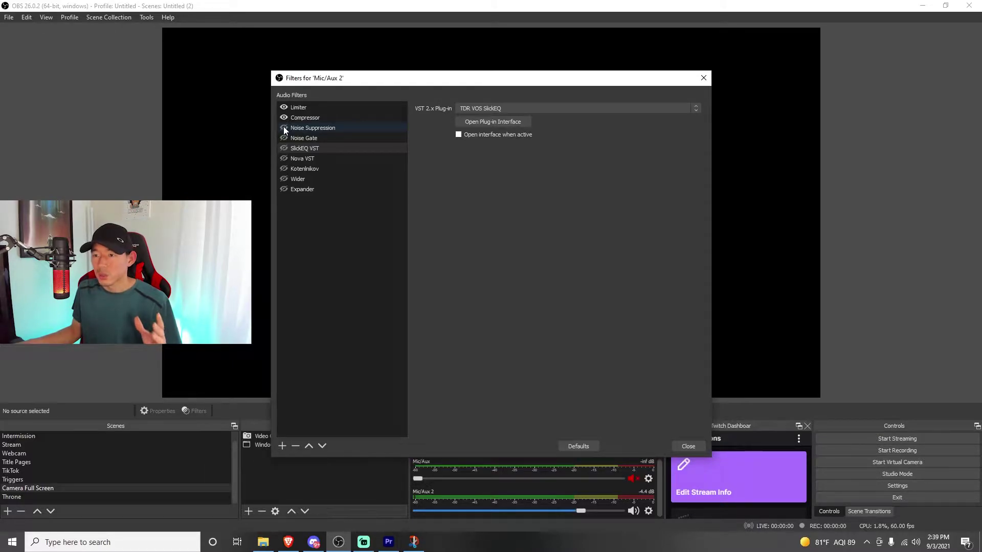
Re-enable Noise Suppression, Noise Gate, SlickEQ VST, Nova VST, Kotelnikov, Wider and Expander.
{"action": "left_click", "coordinate": [283, 128]}
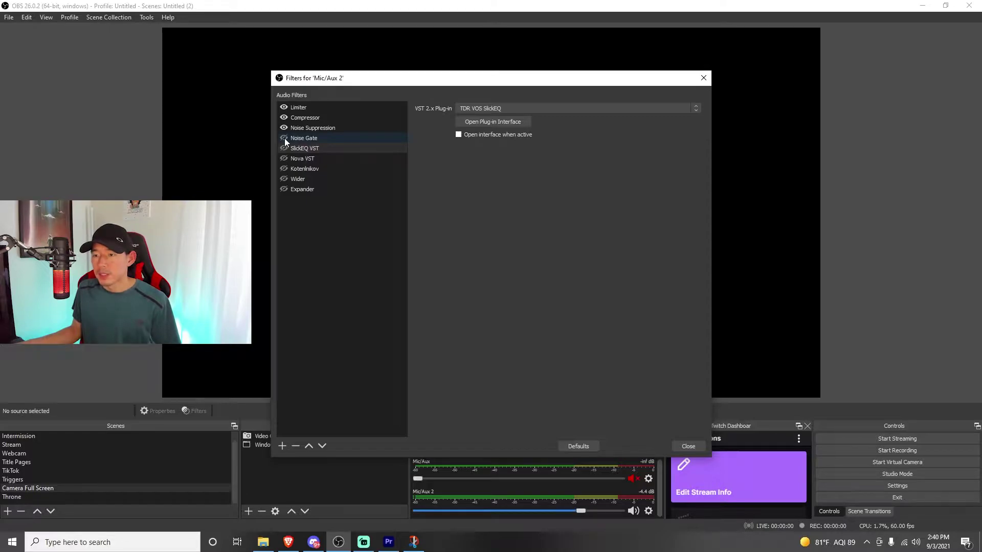
{"action": "left_click", "coordinate": [285, 138]}
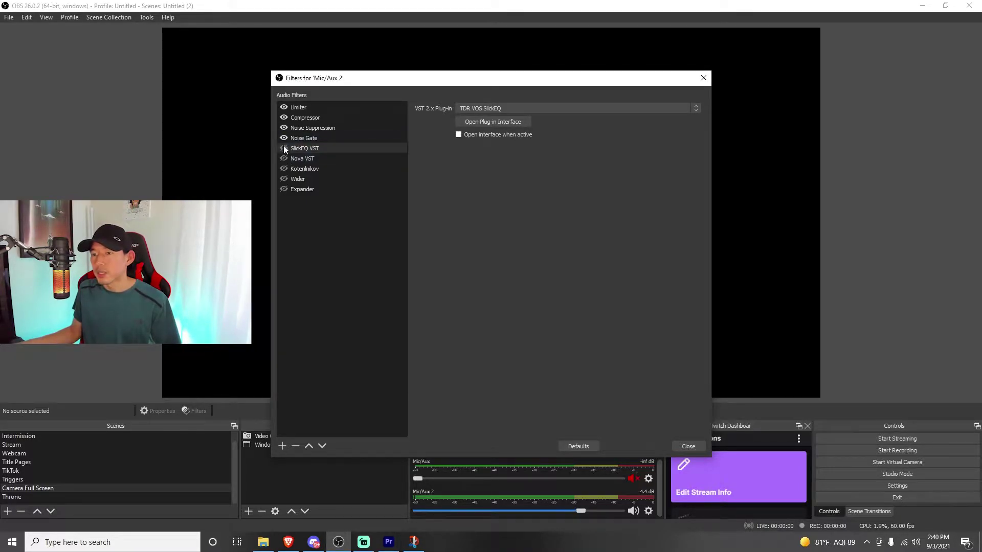
{"action": "left_click", "coordinate": [284, 148]}
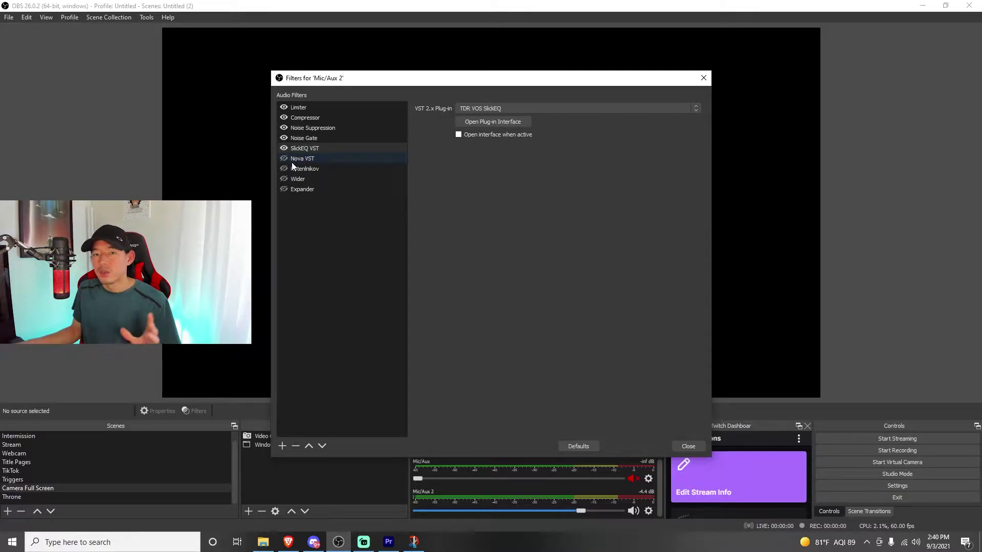
{"action": "left_click", "coordinate": [283, 158]}
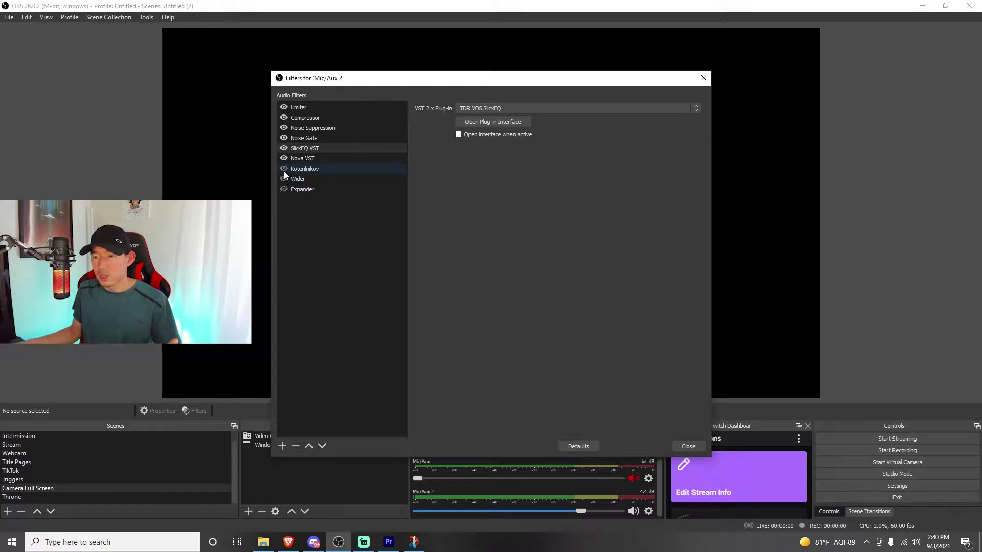
{"action": "left_click", "coordinate": [284, 168]}
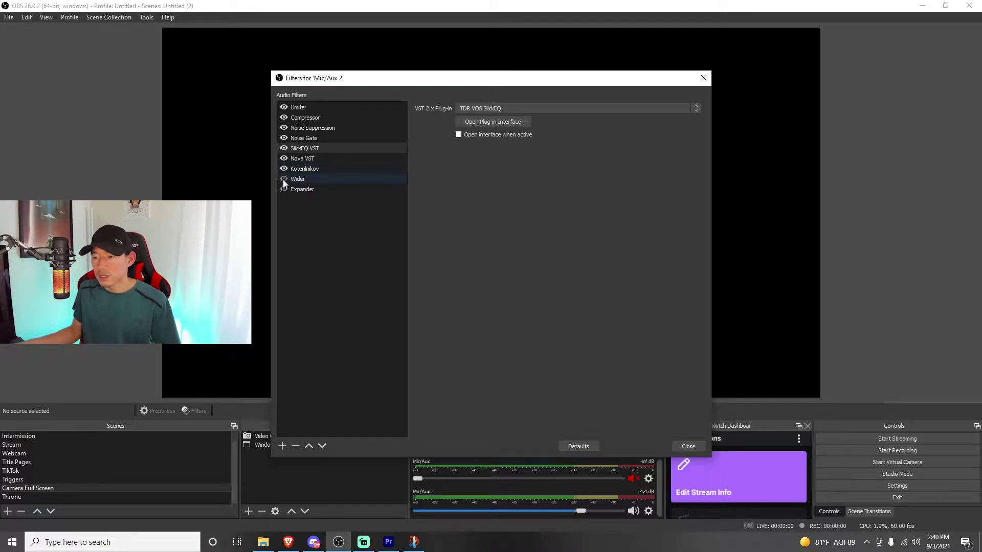
{"action": "left_click", "coordinate": [283, 179]}
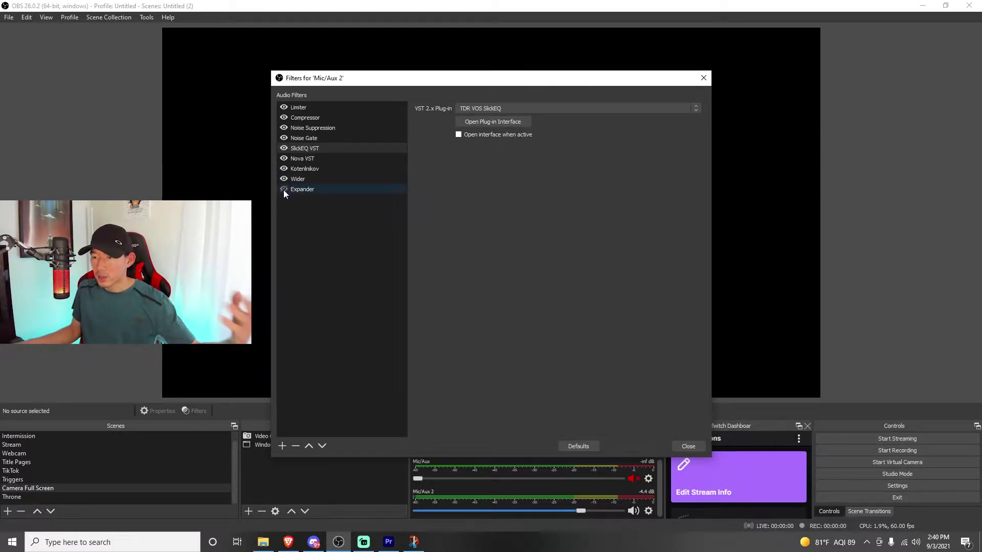
{"action": "left_click", "coordinate": [283, 190]}
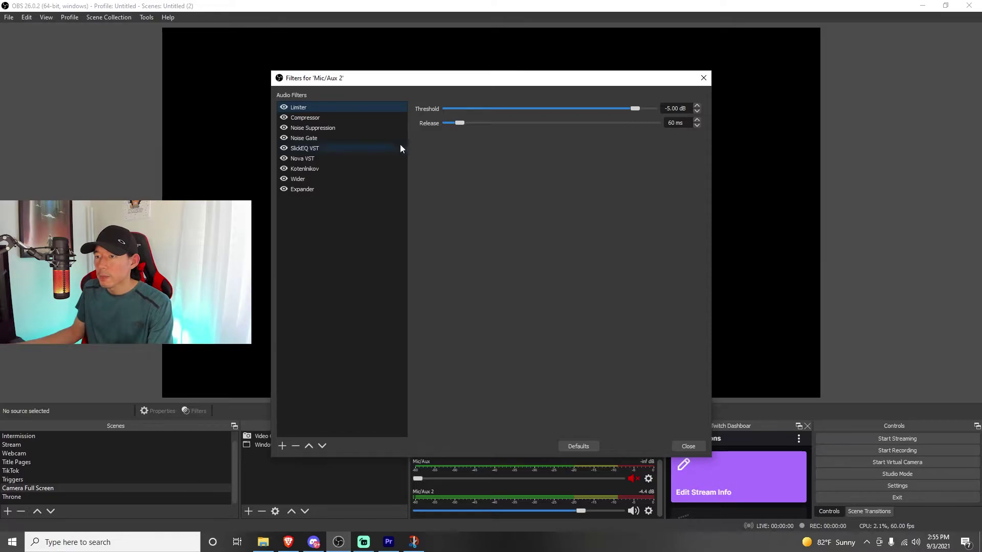
Show the Compressor settings: 4.00:1 ratio, -30 dB threshold, 6 ms attack, 20 dB gain.
{"action": "left_click", "coordinate": [379, 117]}
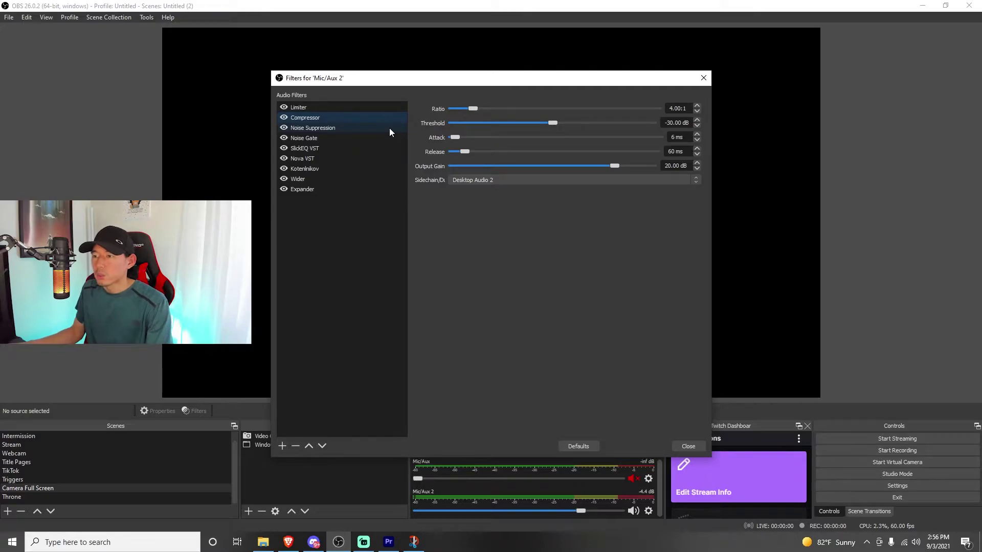
Review Noise Suppression's RNNoise method, then view Noise Gate's -45 dB close and -40 dB open thresholds.
{"action": "left_click", "coordinate": [389, 127]}
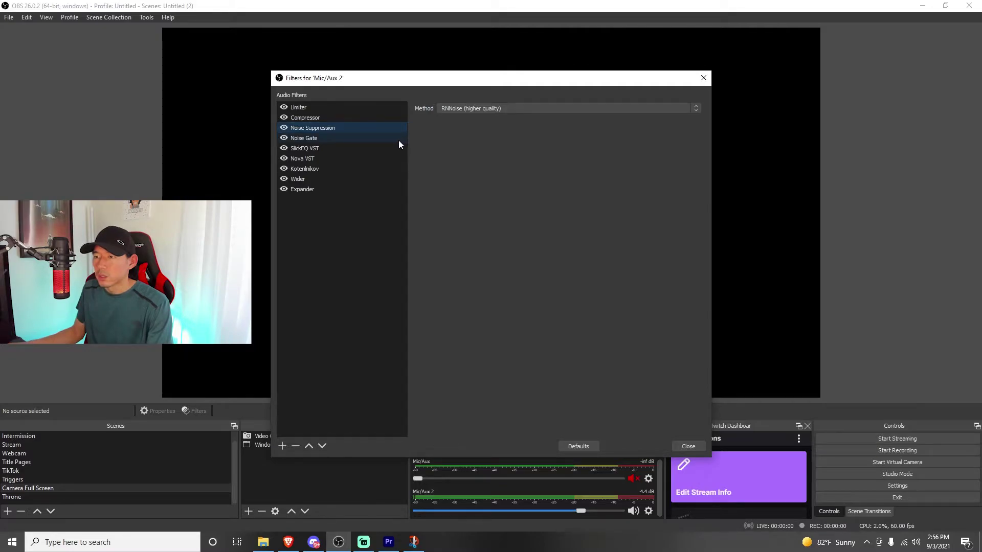
{"action": "left_click", "coordinate": [398, 145]}
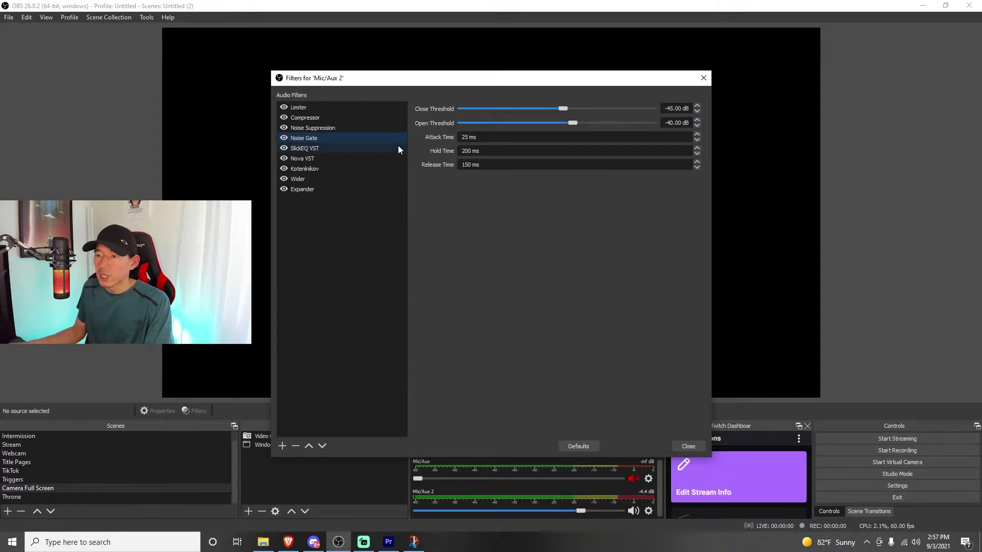
Select SlickEQ VST and bring up its plug-in window with the German Mastering preset.
{"action": "left_click", "coordinate": [398, 148]}
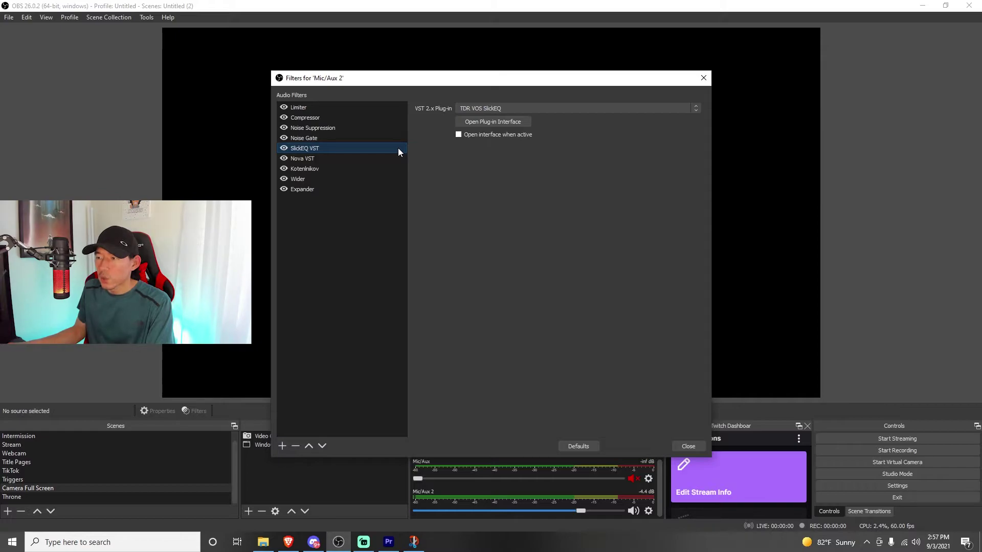
{"action": "left_click", "coordinate": [466, 121]}
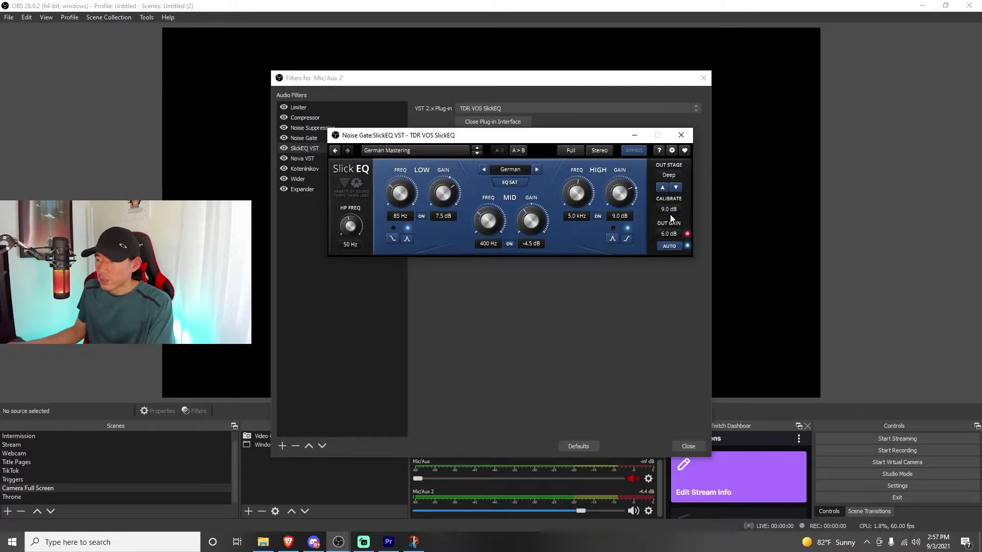
Nudge SlickEQ's high-pass frequency, restore it to 50 Hz, and close the plug-in window.
{"action": "left_click", "coordinate": [688, 244]}
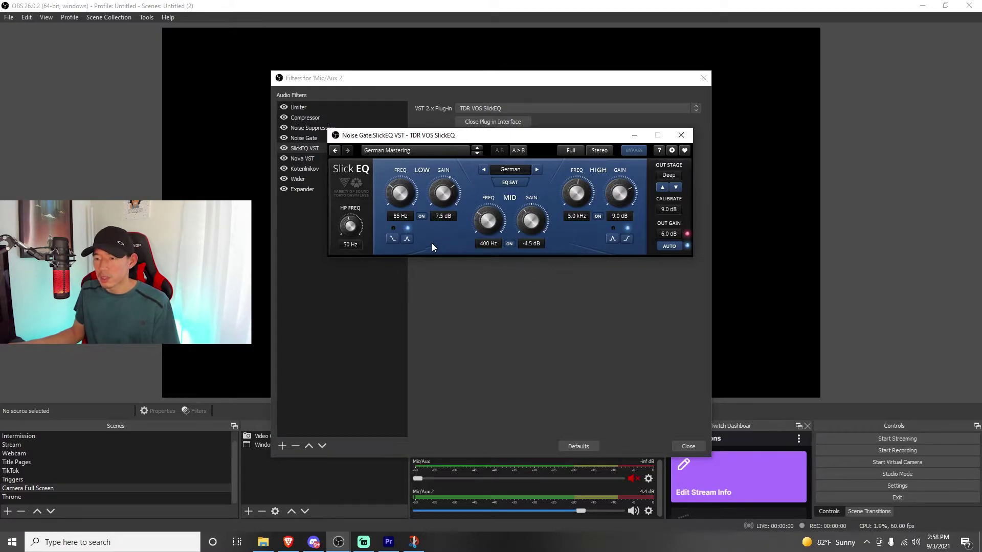
{"action": "left_click_drag", "start_coordinate": [351, 229], "coordinate": [352, 230]}
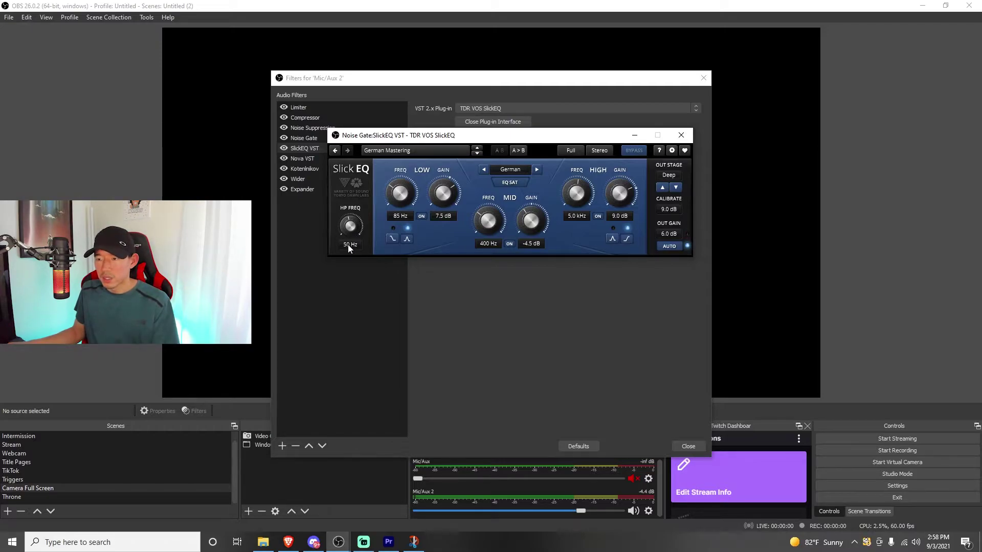
{"action": "left_click", "coordinate": [351, 244]}
{"action": "left_click", "coordinate": [373, 244]}
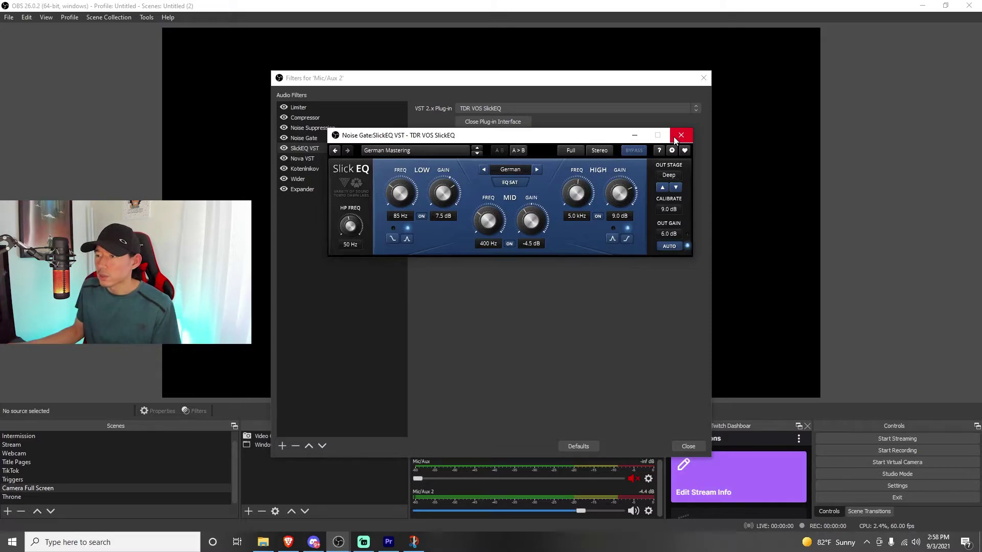
{"action": "left_click", "coordinate": [675, 140]}
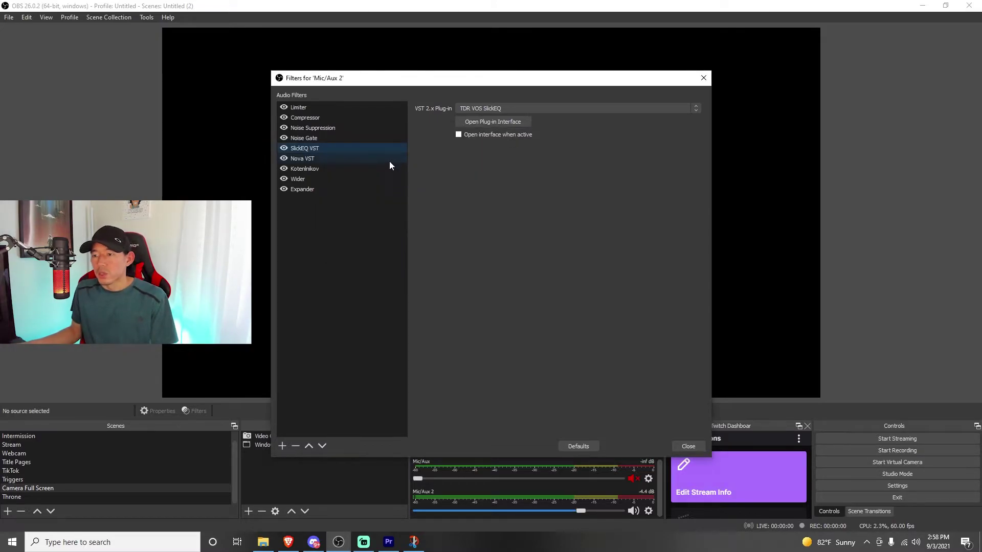
Select Nova VST, bring up the TDR Nova plug-in window, and move it up and left.
{"action": "left_click", "coordinate": [389, 161]}
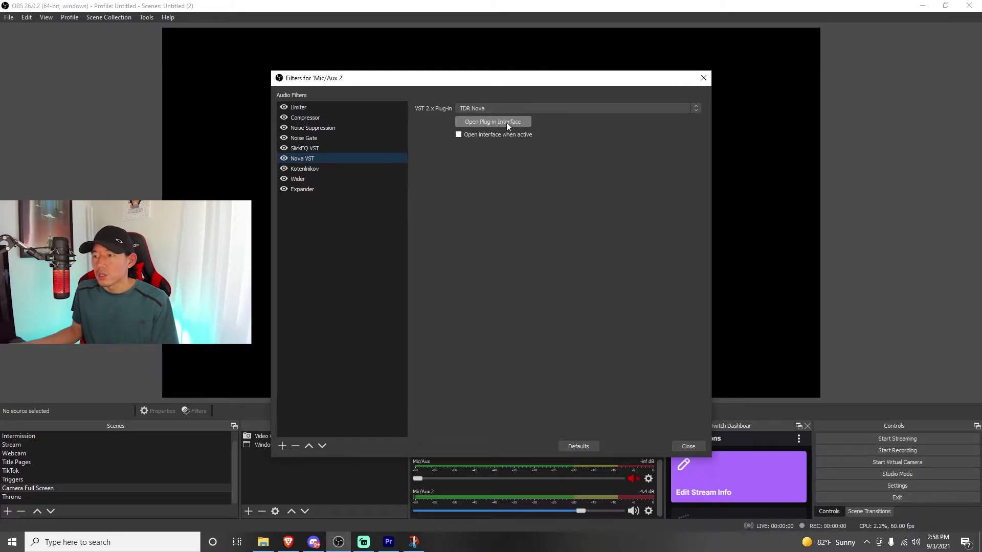
{"action": "left_click", "coordinate": [521, 122]}
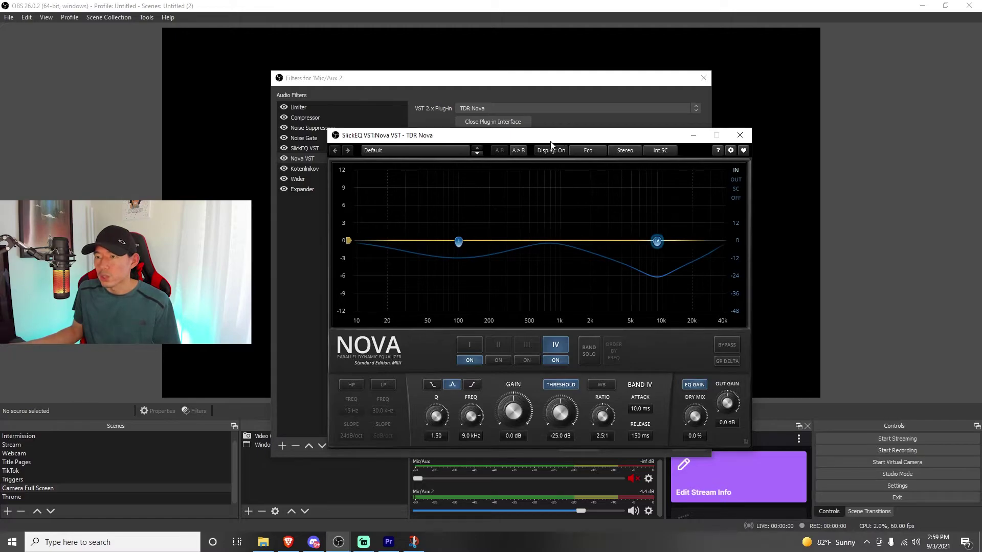
{"action": "left_click_drag", "start_coordinate": [548, 139], "coordinate": [533, 107]}
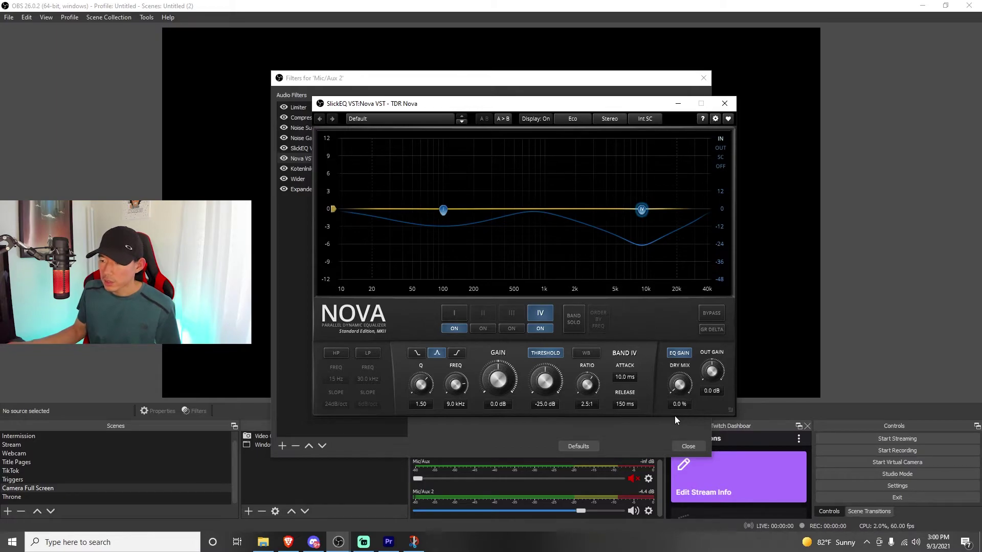
Close Nova, then select Kotelnikov and view its -25.0 dB threshold, 2.5:1 ratio plug-in settings.
{"action": "left_click", "coordinate": [724, 103]}
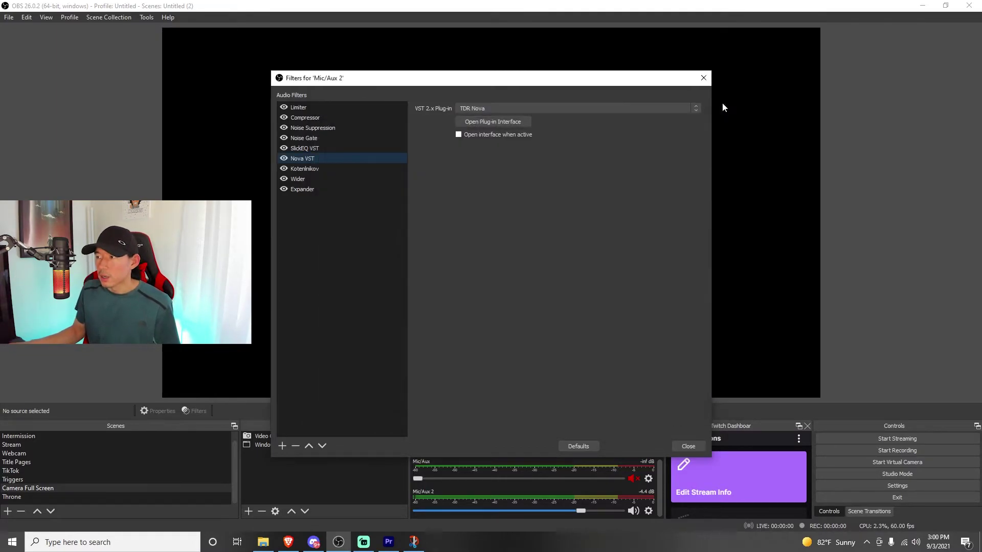
{"action": "left_click", "coordinate": [358, 172]}
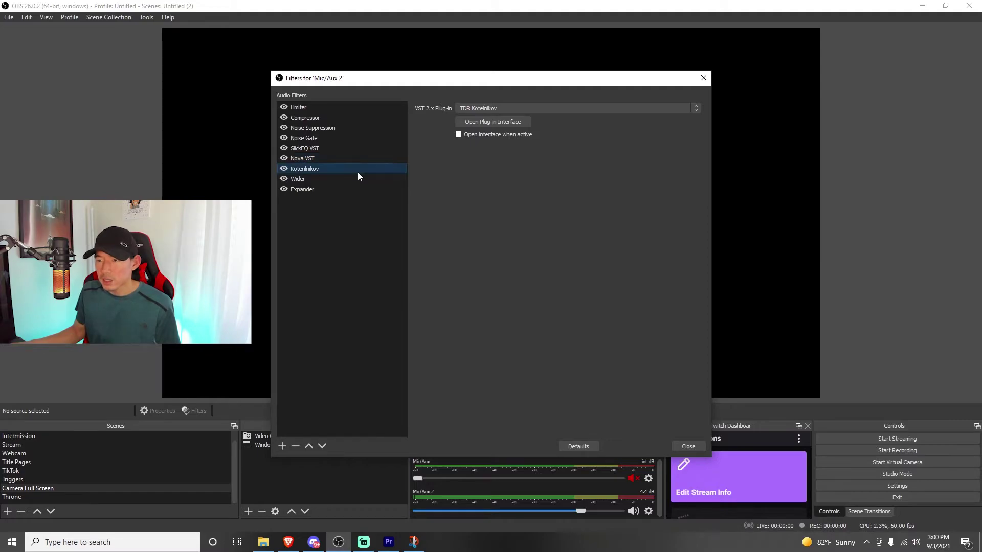
{"action": "left_click", "coordinate": [524, 125]}
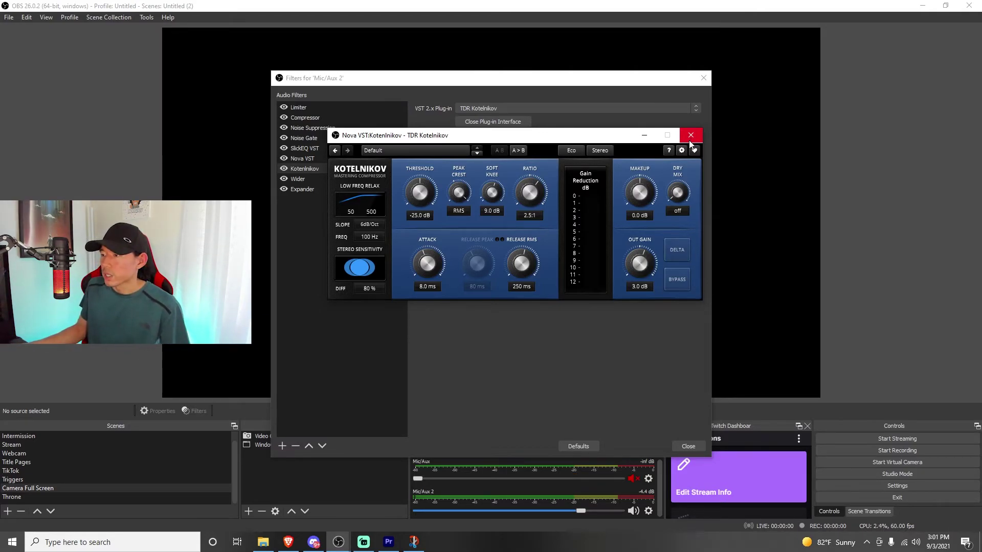
Close Kotelnikov, set the Wider plug-in's stereo width to 25%, and close its window.
{"action": "left_click", "coordinate": [691, 136]}
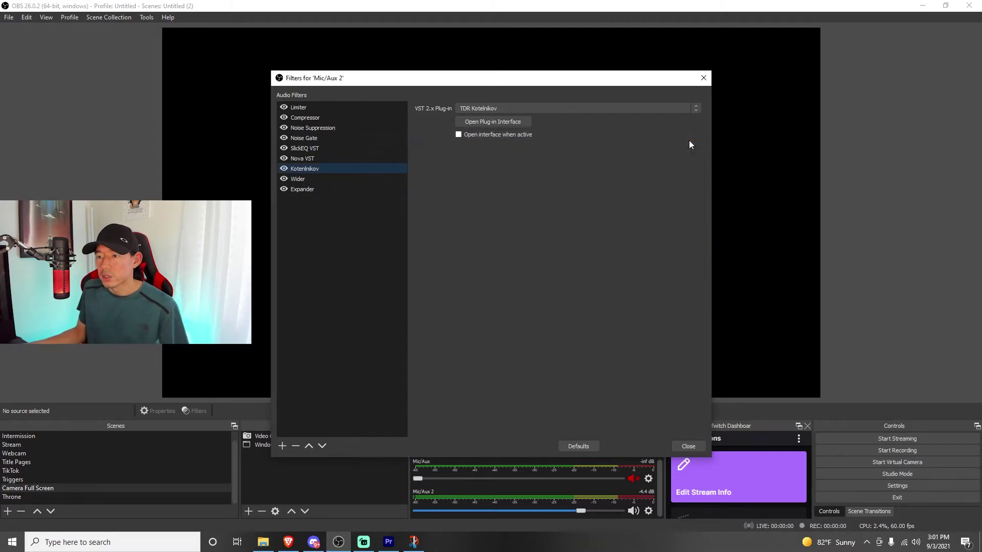
{"action": "left_click", "coordinate": [393, 180]}
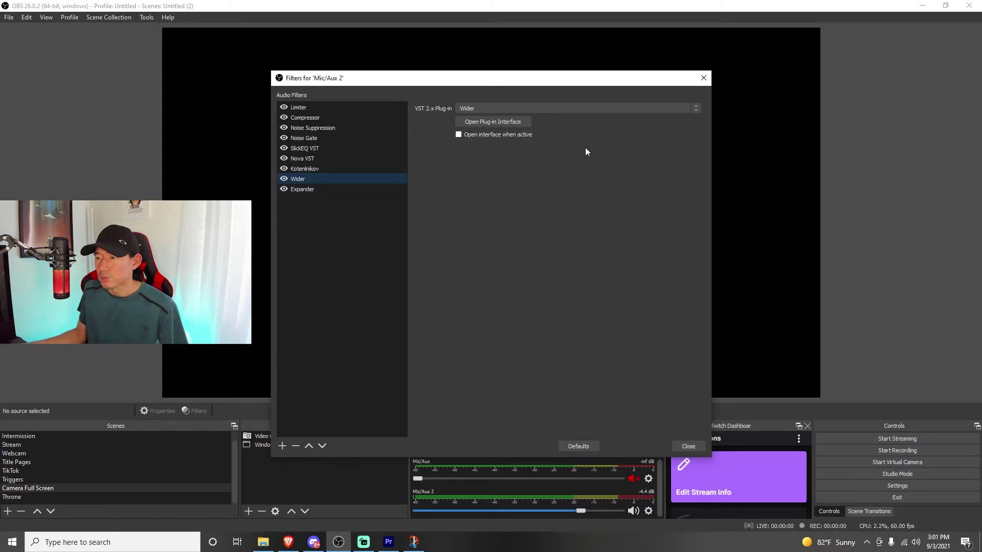
{"action": "left_click", "coordinate": [530, 123]}
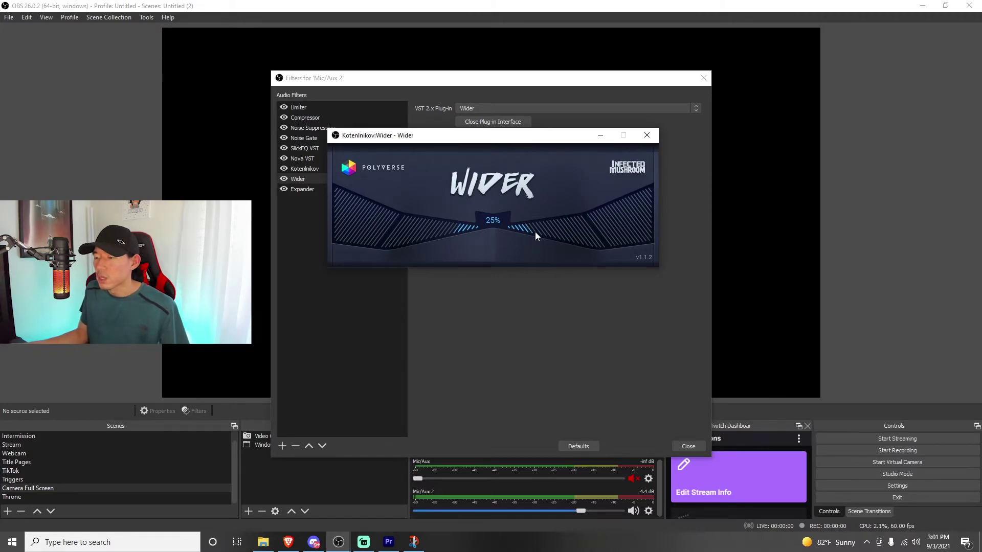
{"action": "mouse_move", "coordinate": [535, 231]}
{"action": "left_mouse_down"}
{"action": "mouse_move", "coordinate": [514, 231]}
{"action": "mouse_move", "coordinate": [682, 245]}
{"action": "mouse_move", "coordinate": [537, 239]}
{"action": "left_mouse_up"}
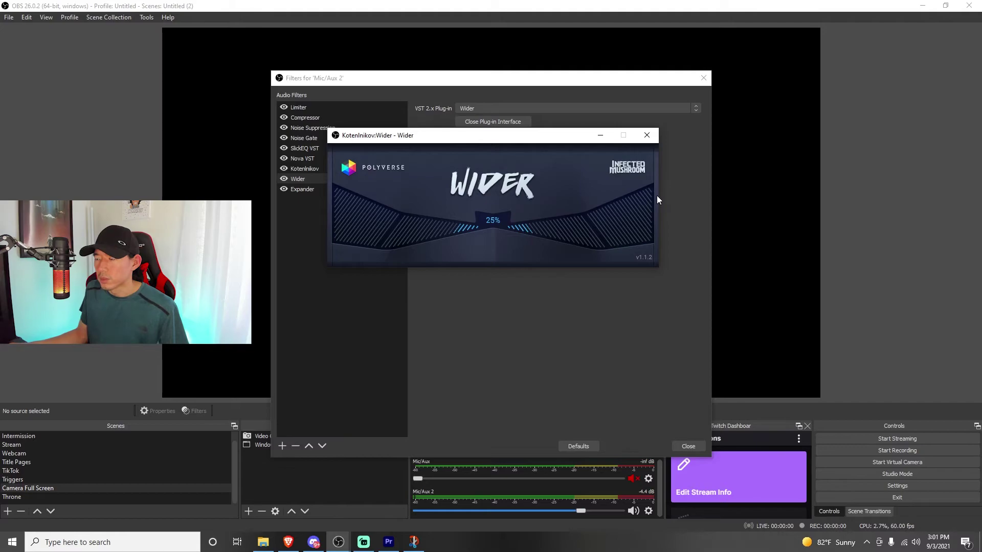
{"action": "left_click", "coordinate": [655, 141]}
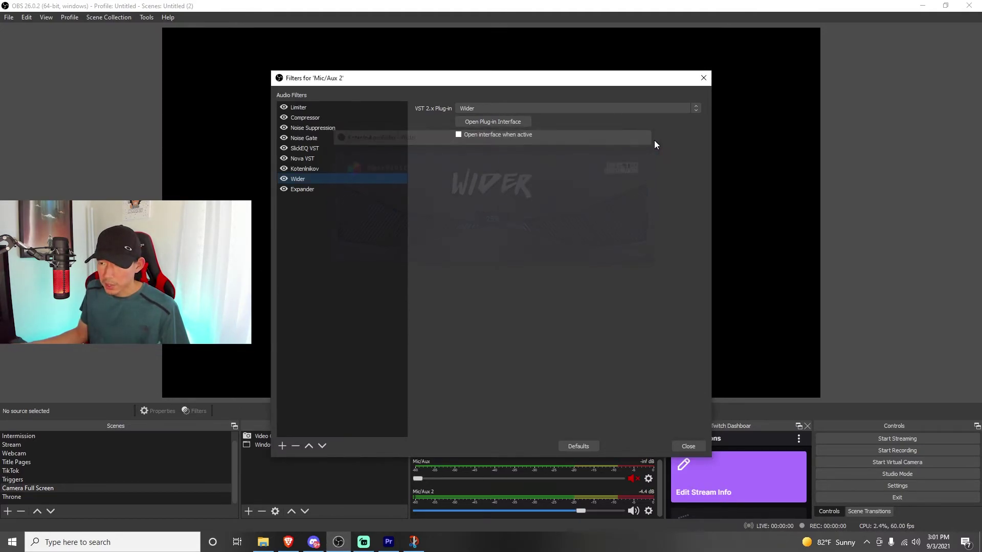
View the Expander's settings (3.00:1 ratio, -32.00 dB threshold, 8 ms attack, 250 ms release) and bring up the filter types list.
{"action": "left_click", "coordinate": [382, 189]}
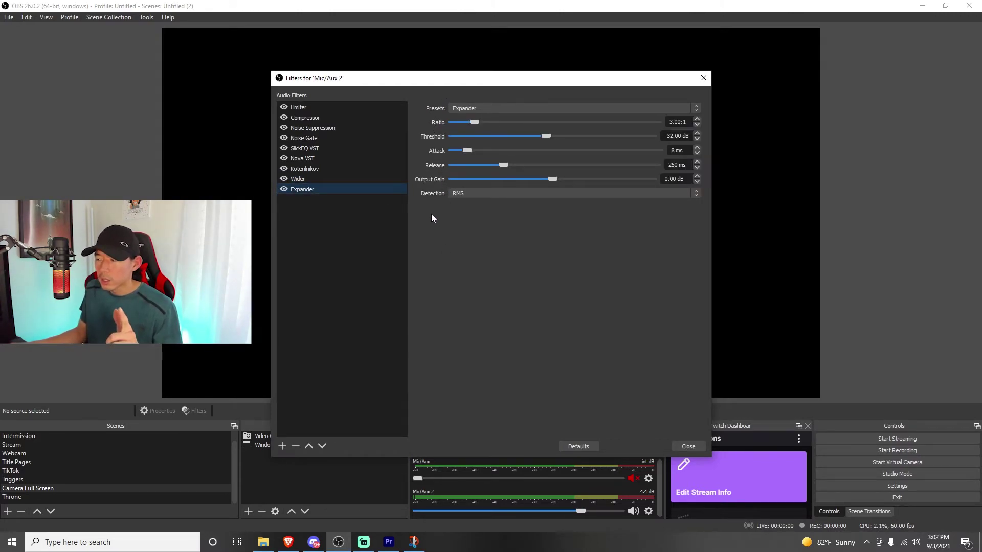
{"action": "left_click", "coordinate": [281, 446]}
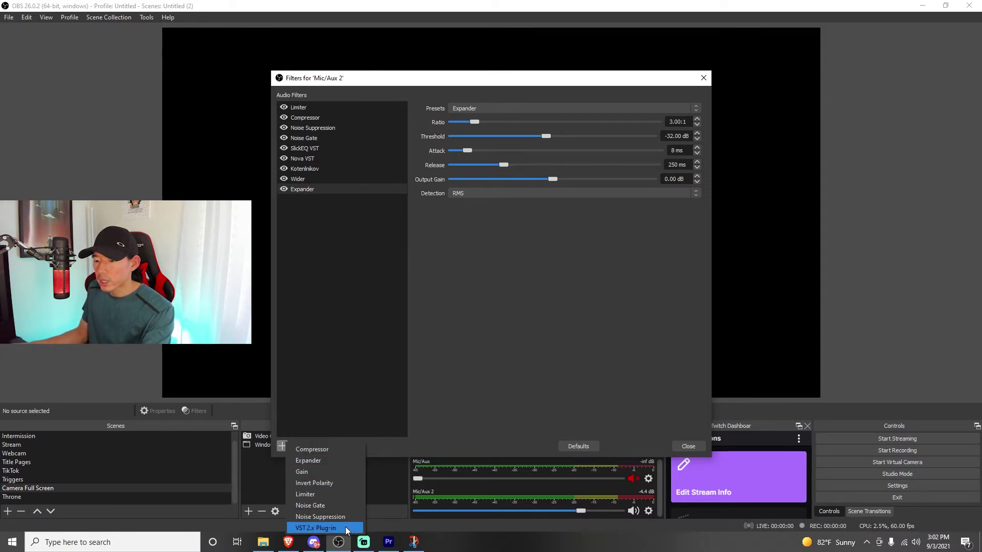
Add a VST 2.x Plug-in filter under its default name, leaving no plug-in selected.
{"action": "left_click", "coordinate": [345, 527]}
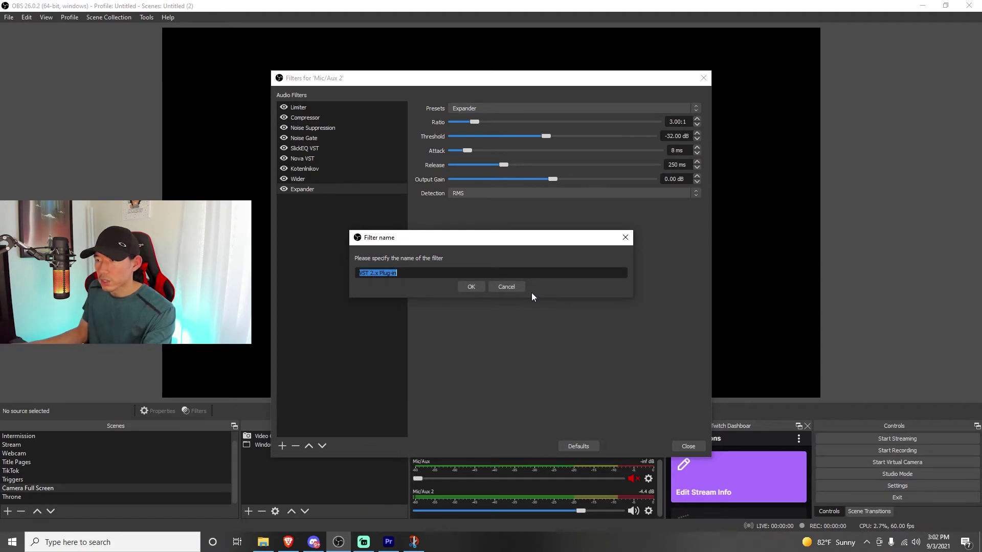
{"action": "left_click", "coordinate": [471, 287]}
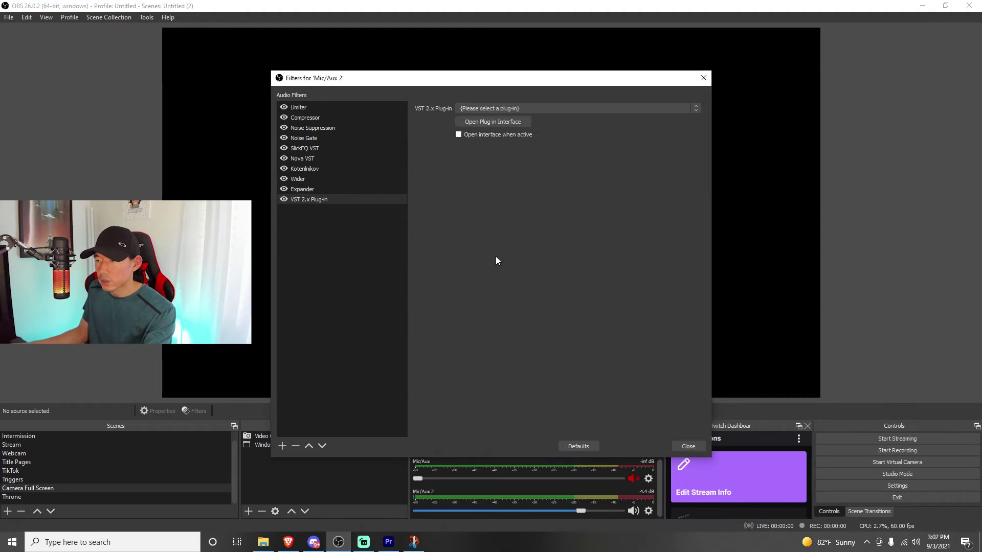
{"action": "left_click", "coordinate": [510, 107]}
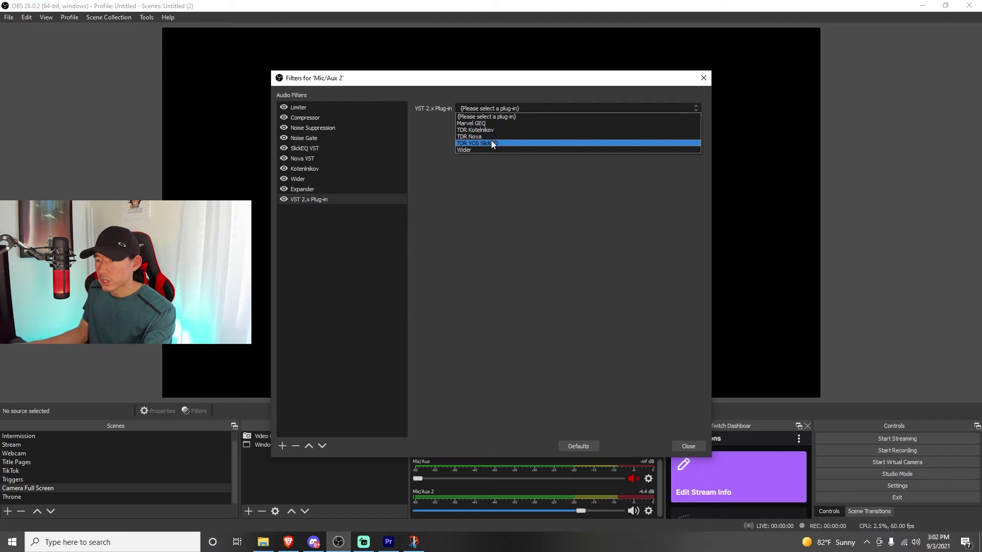
{"action": "left_click", "coordinate": [514, 173]}
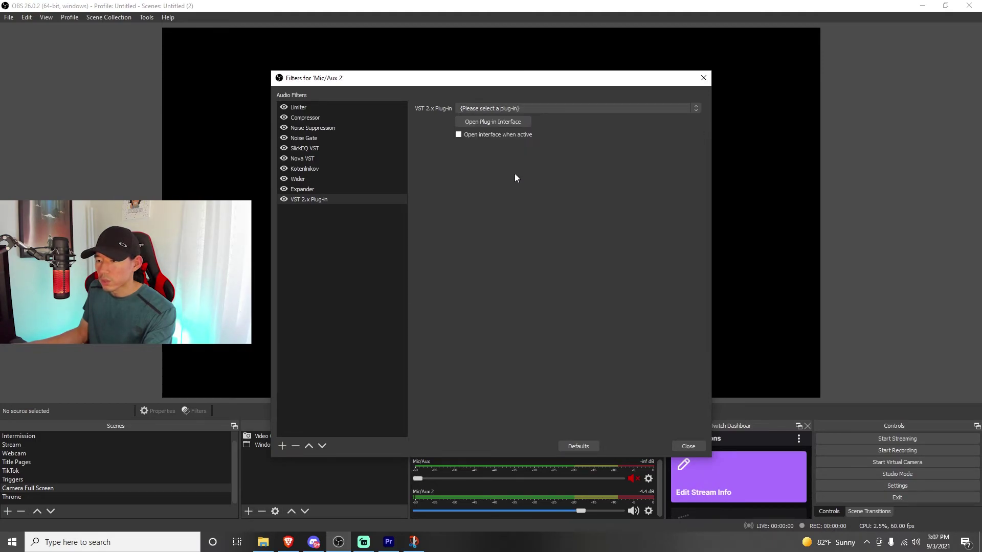
Abandon a second VST filter named 'Wider', then remove the blank VST 2.x Plug-in filter.
{"action": "left_click", "coordinate": [283, 446]}
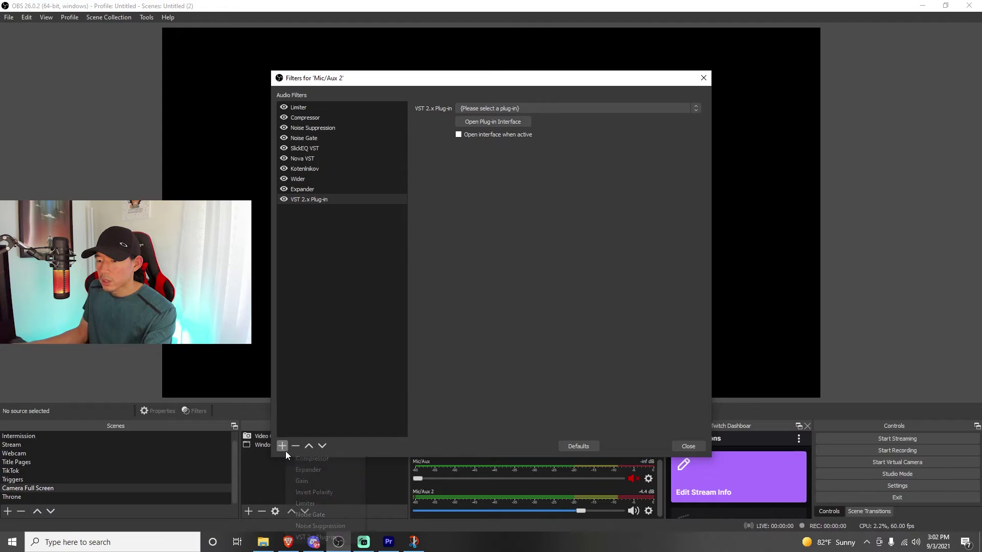
{"action": "left_click", "coordinate": [342, 538]}
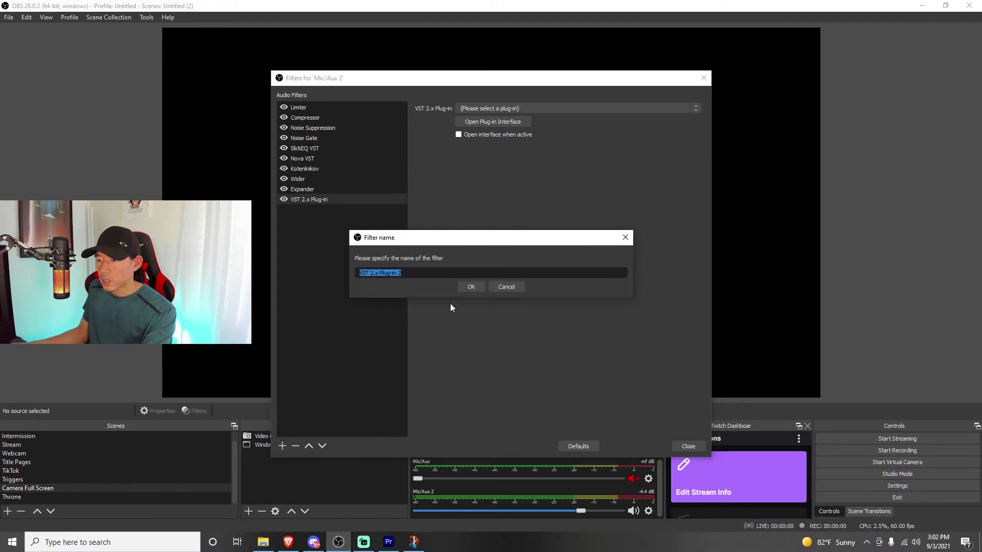
{"action": "type", "text": "Wider"}
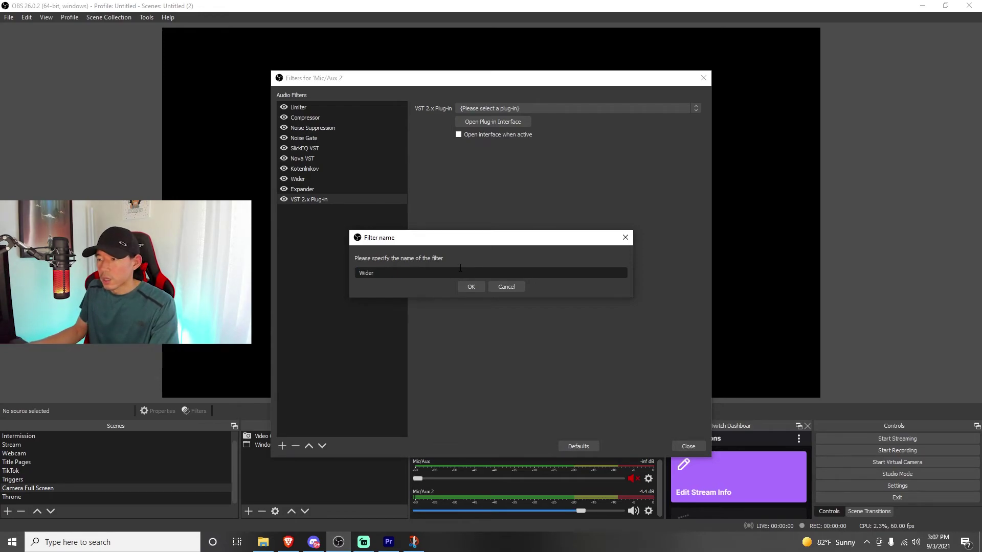
{"action": "key", "text": "Return"}
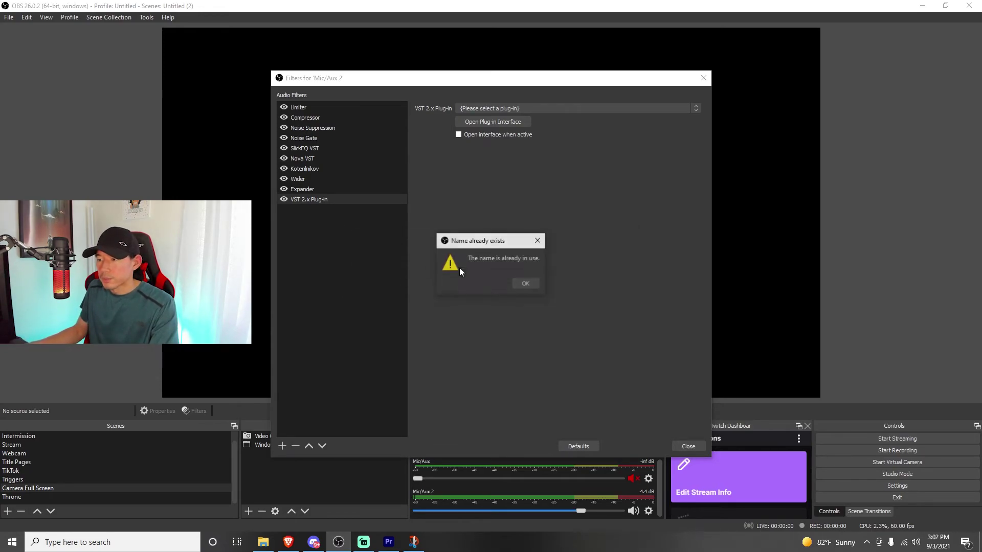
{"action": "left_click", "coordinate": [526, 283]}
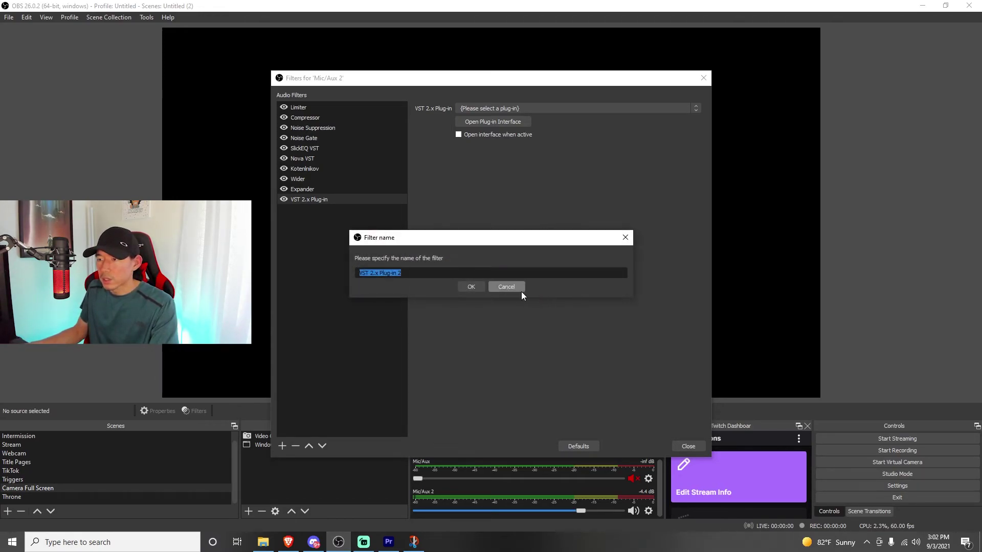
{"action": "left_click", "coordinate": [508, 287]}
{"action": "left_click", "coordinate": [295, 446]}
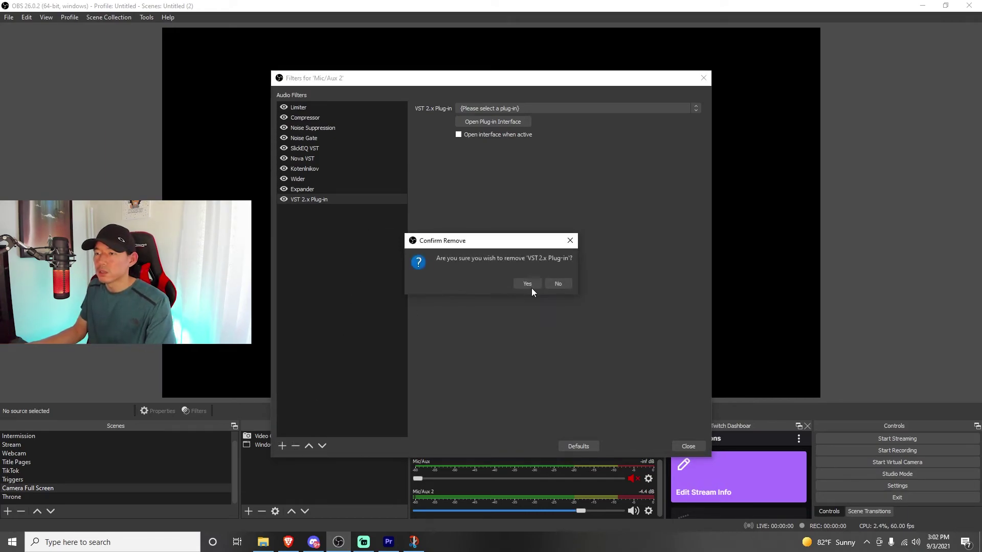
{"action": "left_click", "coordinate": [532, 285]}
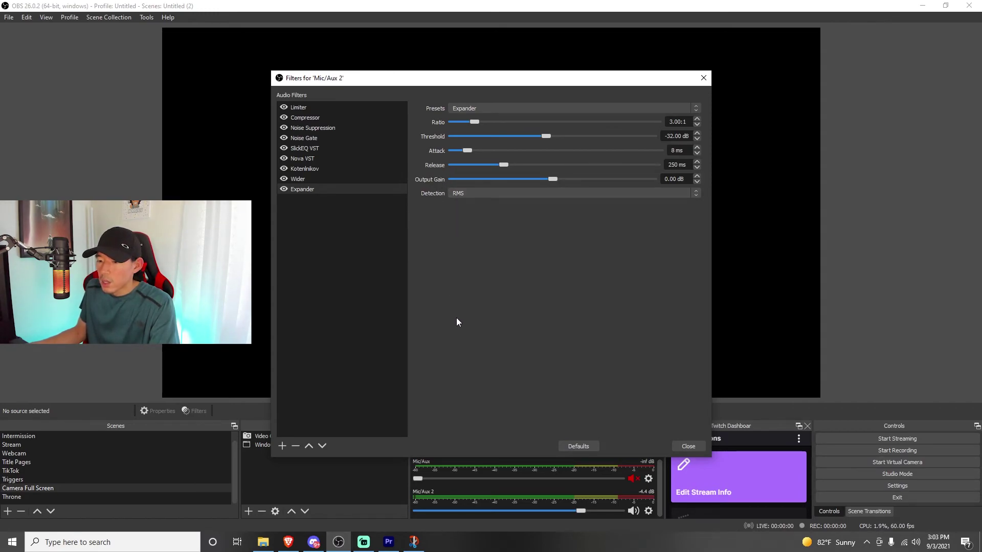
Switch off Limiter, Compressor, Noise Suppression, Noise Gate, SlickEQ, Nova, Kotelnikov and Expander for comparison.
{"action": "left_click", "coordinate": [283, 107]}
{"action": "left_click", "coordinate": [283, 118]}
{"action": "left_click", "coordinate": [284, 127]}
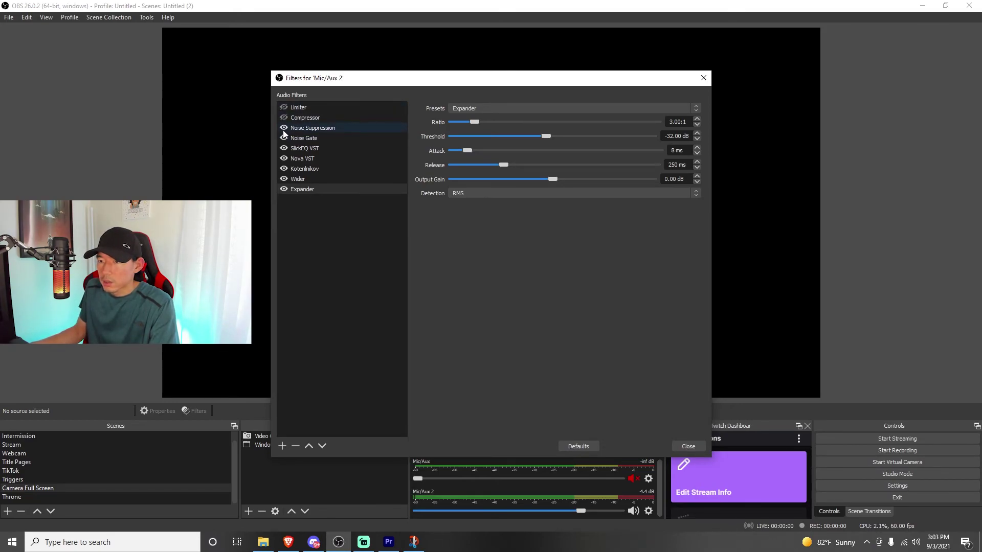
{"action": "left_click", "coordinate": [283, 138]}
{"action": "left_click", "coordinate": [284, 148]}
{"action": "left_click", "coordinate": [283, 159]}
{"action": "left_click", "coordinate": [283, 169]}
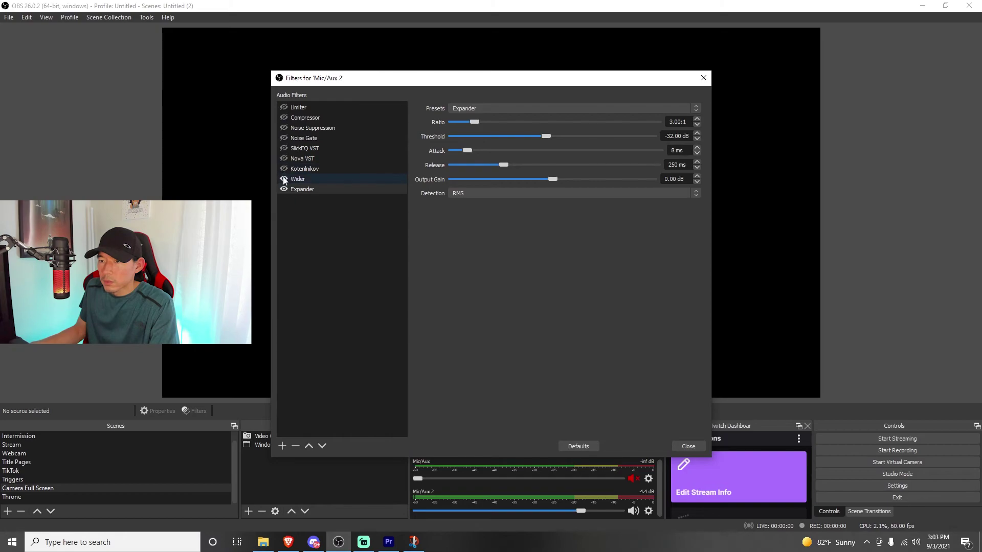
{"action": "left_click", "coordinate": [283, 190]}
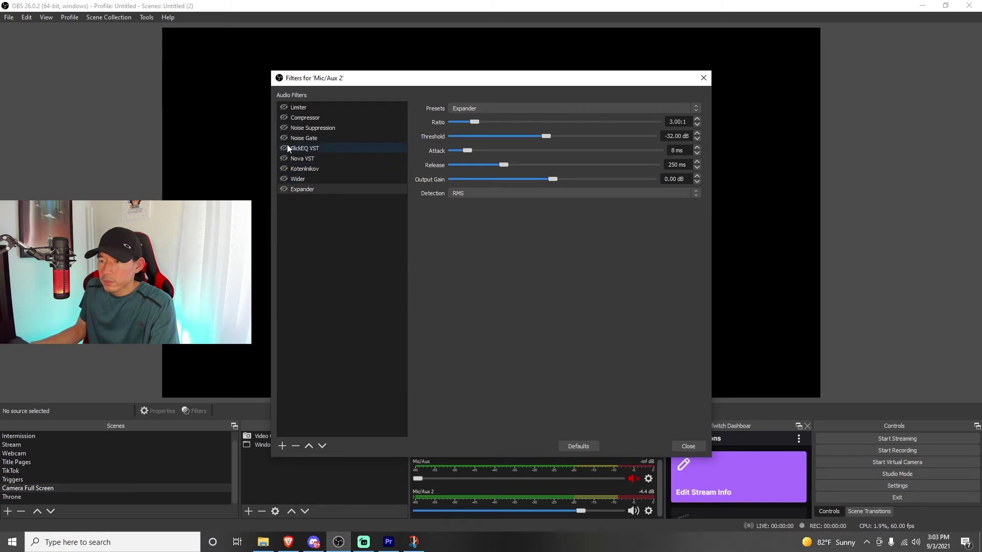
Turn all nine filters back on, Limiter through Expander, with the Compressor's settings displayed.
{"action": "left_click", "coordinate": [284, 107]}
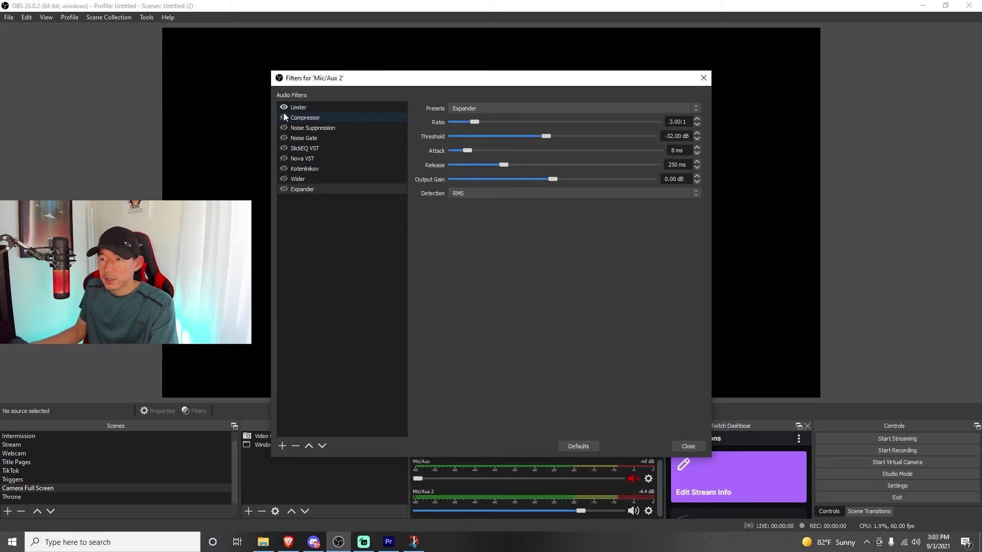
{"action": "left_click", "coordinate": [286, 121]}
{"action": "left_click", "coordinate": [284, 118]}
{"action": "left_click", "coordinate": [283, 128]}
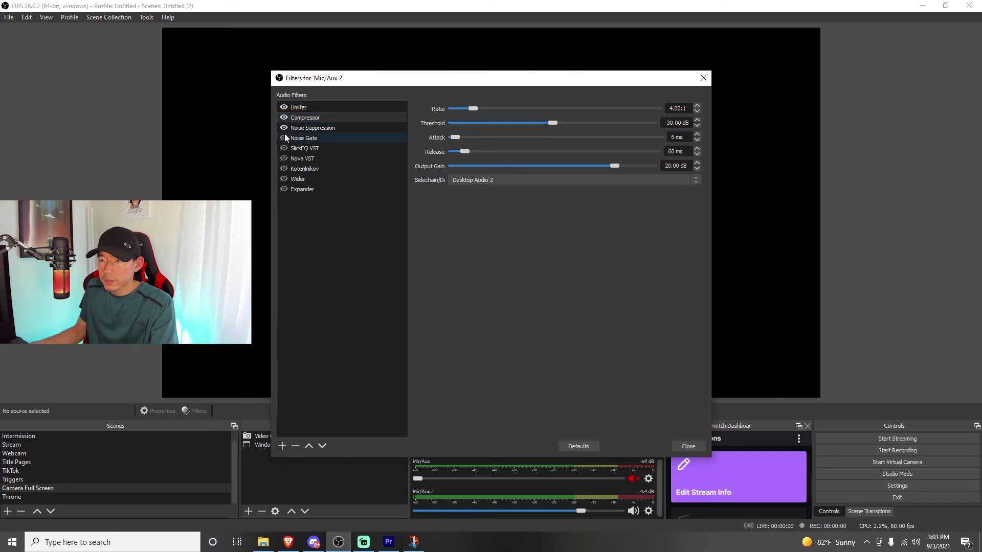
{"action": "left_click", "coordinate": [283, 138]}
{"action": "left_click", "coordinate": [283, 148]}
{"action": "left_click", "coordinate": [283, 158]}
{"action": "left_click", "coordinate": [283, 169]}
{"action": "left_click", "coordinate": [283, 179]}
{"action": "left_click", "coordinate": [284, 189]}
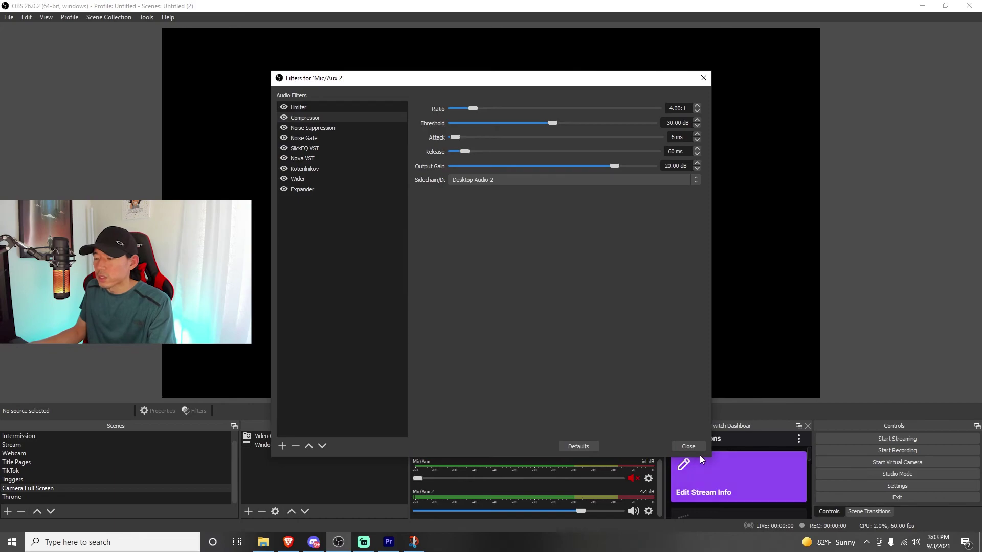